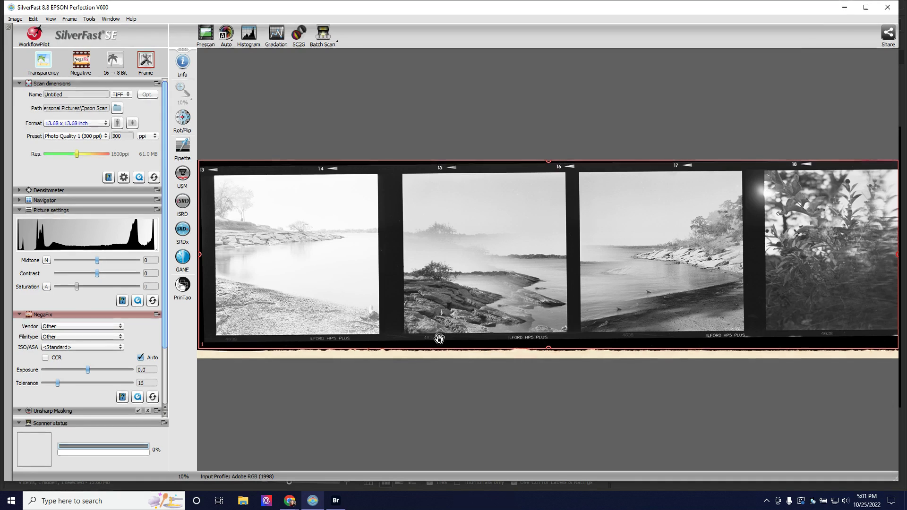
# Set the scan bit depth to 16 → 8 Bit.
pyautogui.click(532, 345)
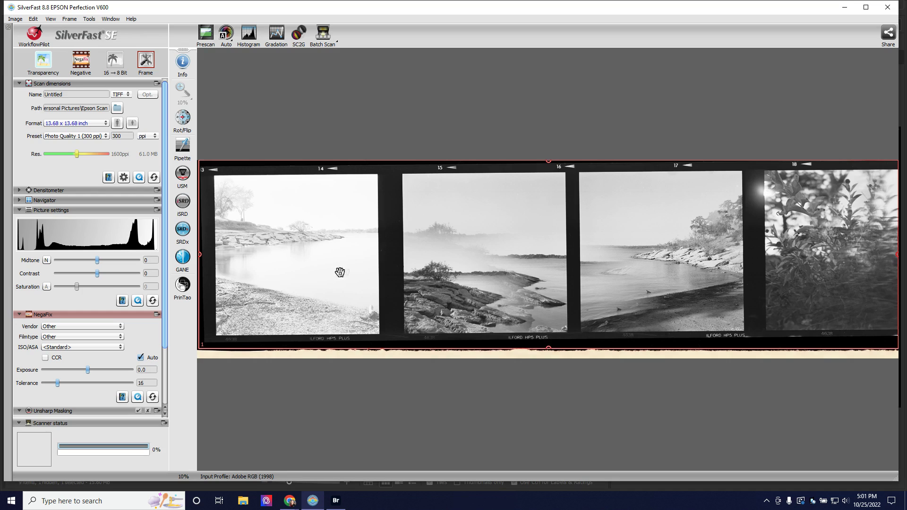
pyautogui.click(530, 343)
pyautogui.click(116, 66)
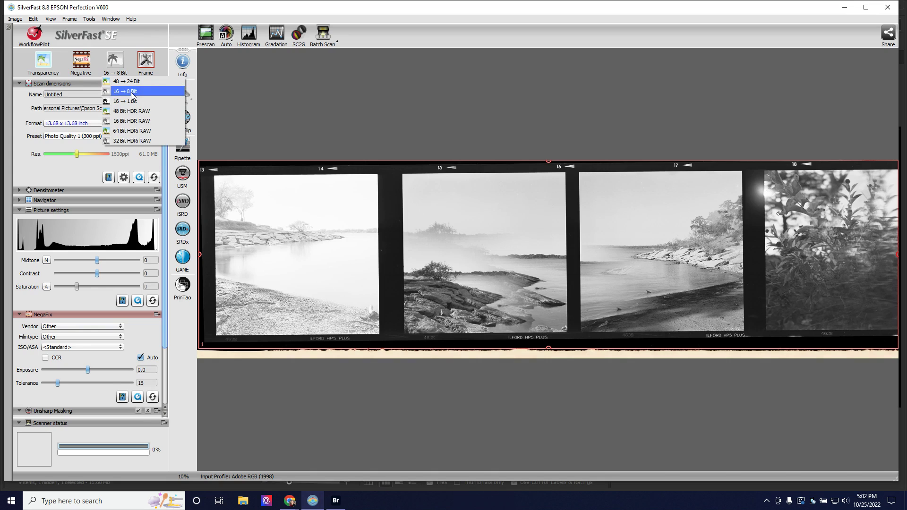
pyautogui.click(132, 95)
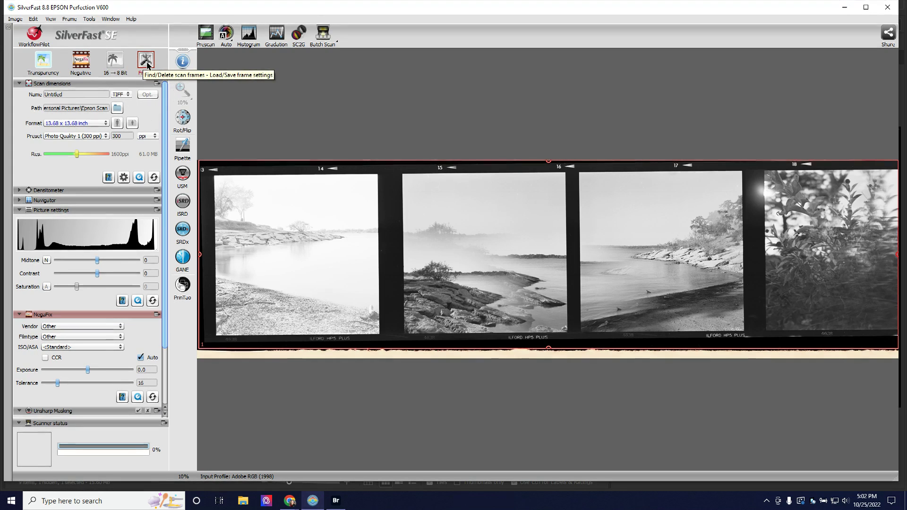
pyautogui.click(64, 313)
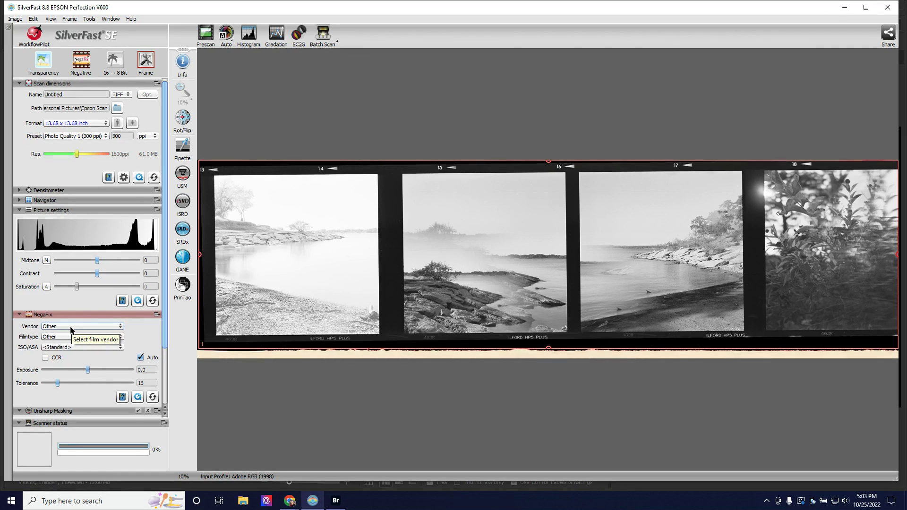
# Choose Ilford as the NegaFix vendor and HP5 Plus as the film type (ISO 400).
pyautogui.click(71, 326)
pyautogui.click(62, 263)
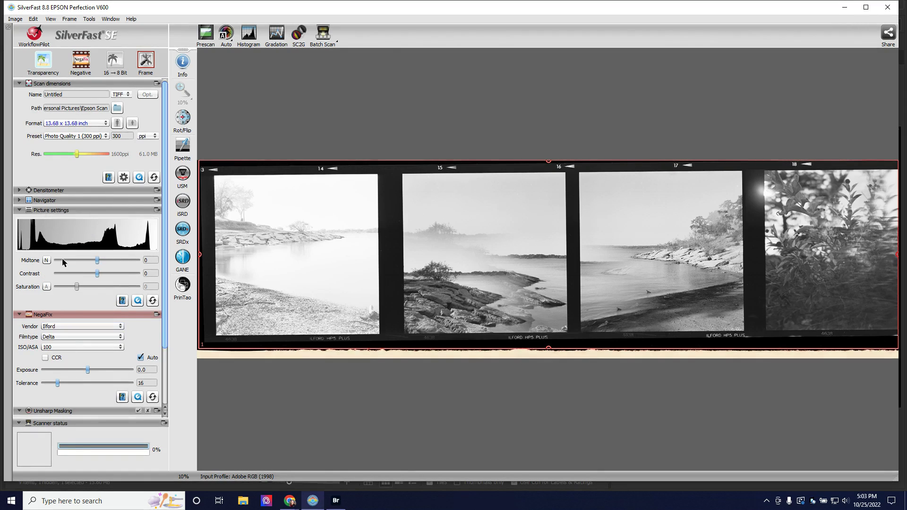
pyautogui.click(65, 336)
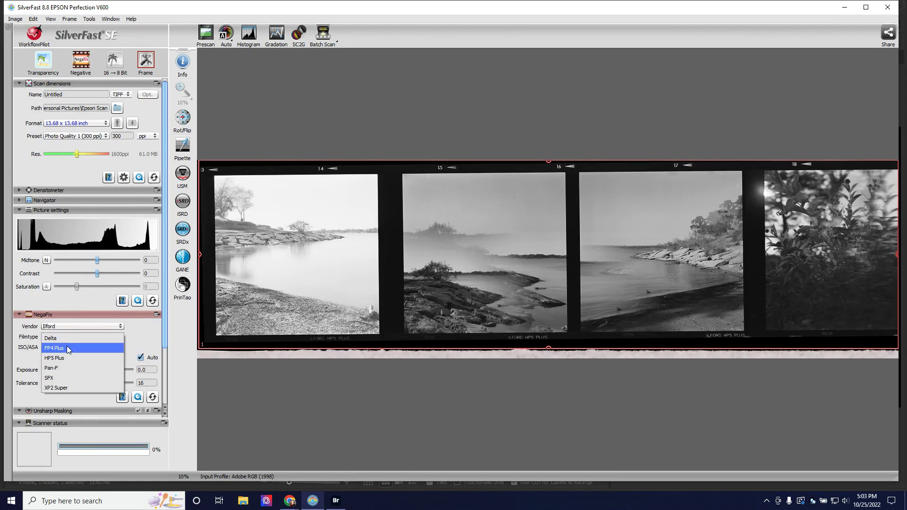
pyautogui.click(69, 359)
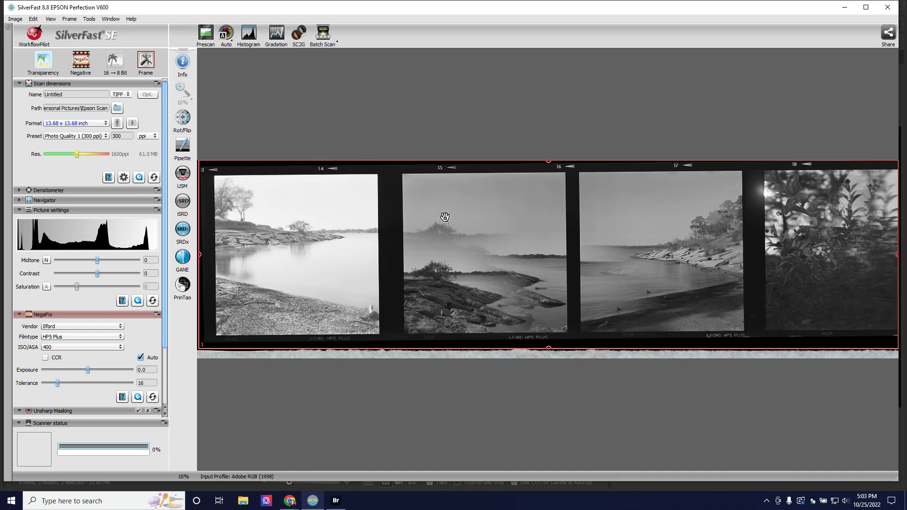
# Auto-detect Slide 6 x 6 cm frames on the strip and select the first negative's frame.
pyautogui.click(151, 65)
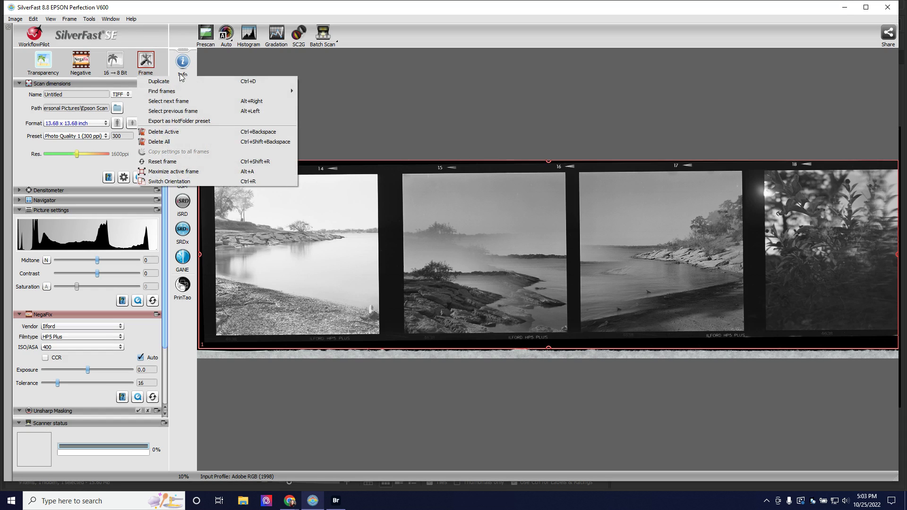
pyautogui.moveTo(197, 91)
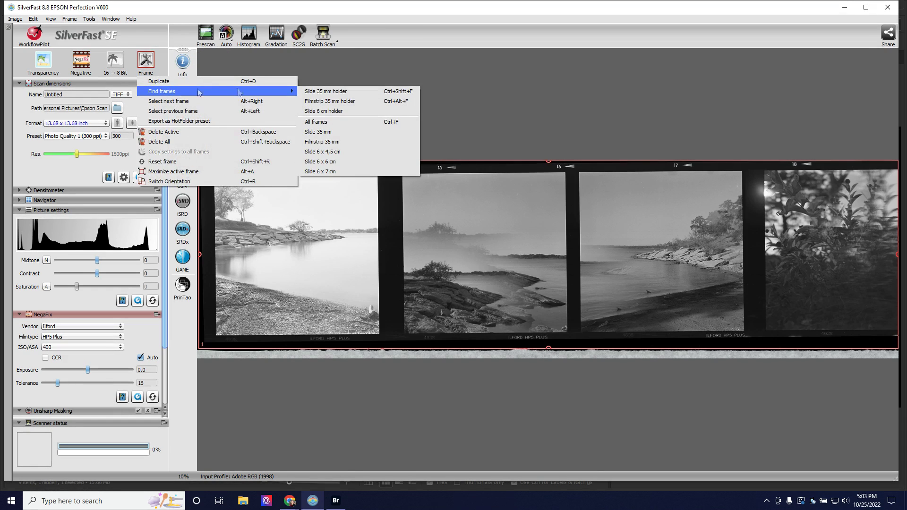
pyautogui.click(347, 161)
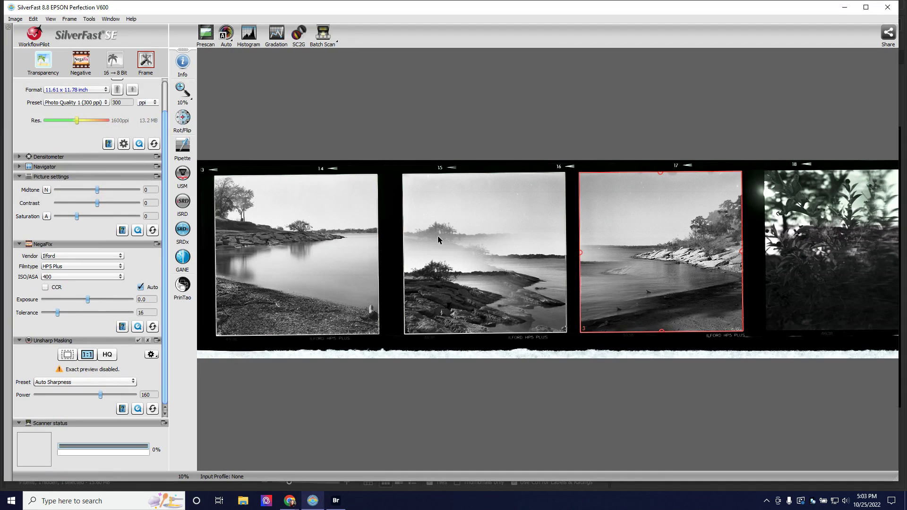
pyautogui.click(326, 268)
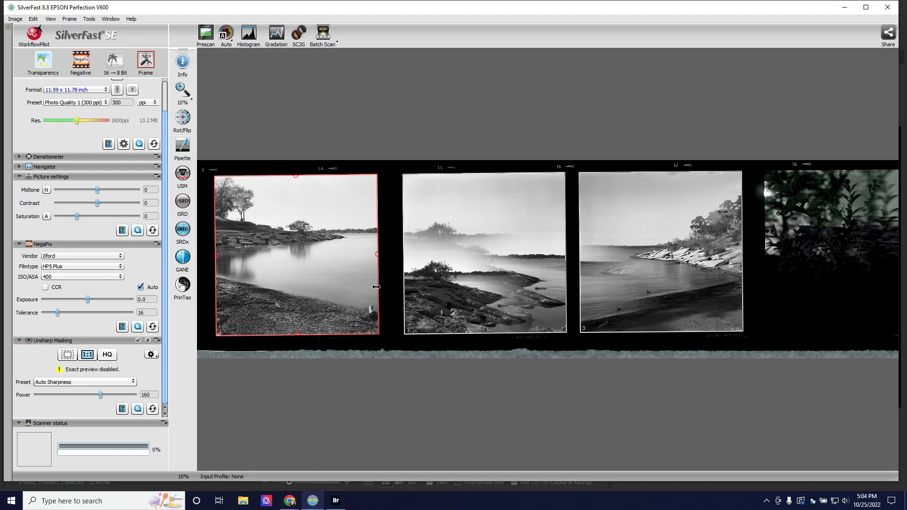
# Trim the first frame's crop edges to the image, about 11.36 × 11.82 inches.
pyautogui.moveTo(377, 287); pyautogui.dragTo(386, 287)
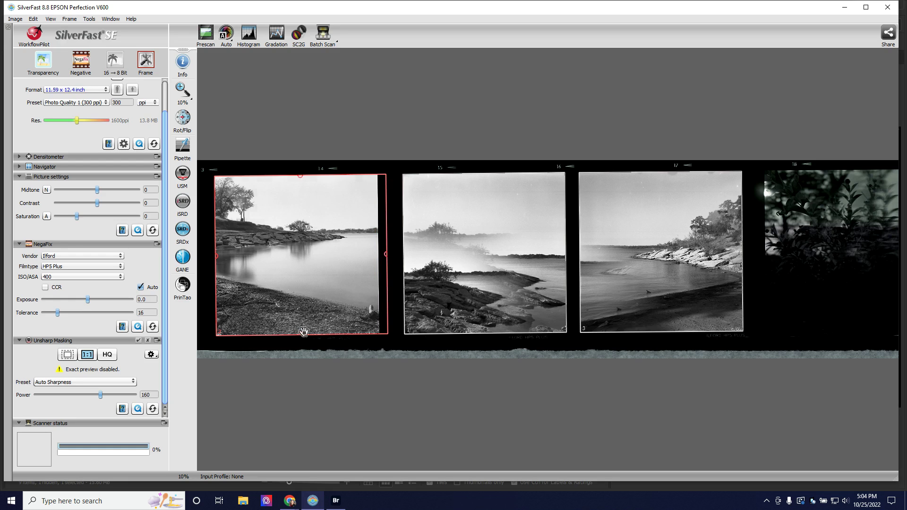
pyautogui.moveTo(303, 335); pyautogui.dragTo(318, 340)
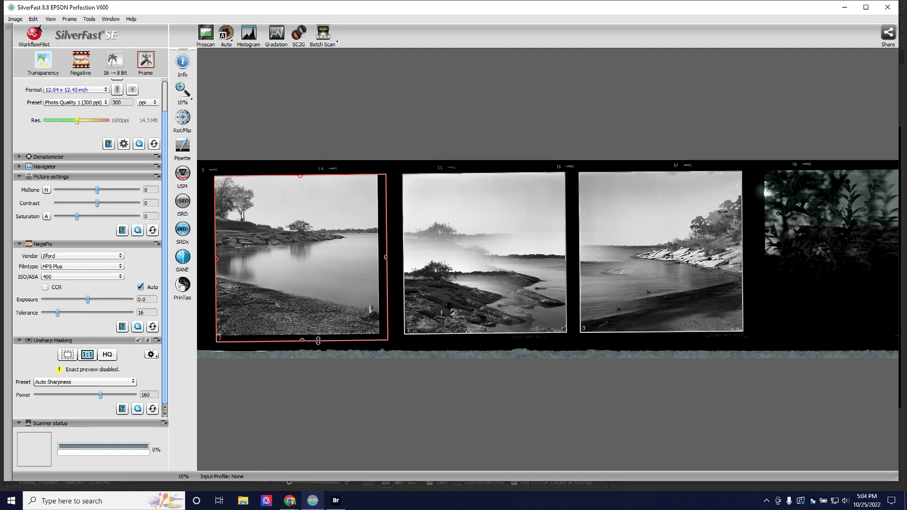
pyautogui.moveTo(216, 298); pyautogui.dragTo(204, 299)
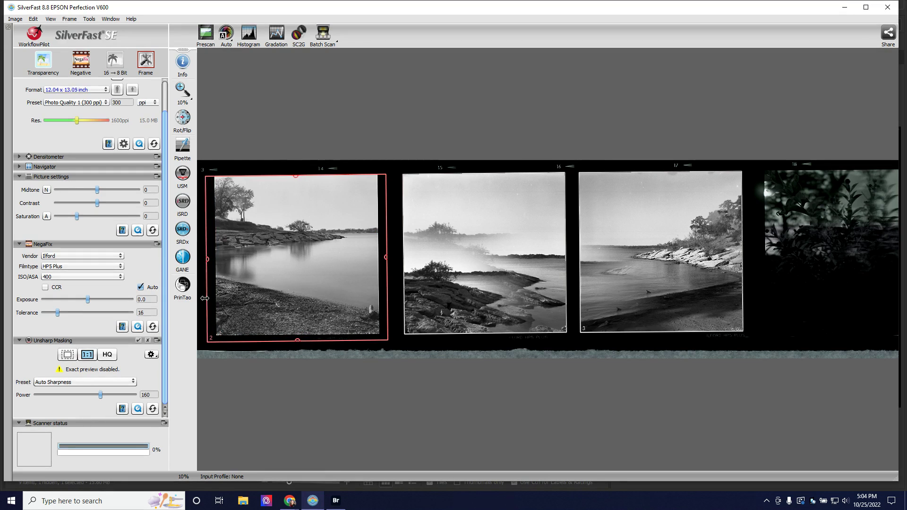
pyautogui.moveTo(354, 176); pyautogui.dragTo(354, 164)
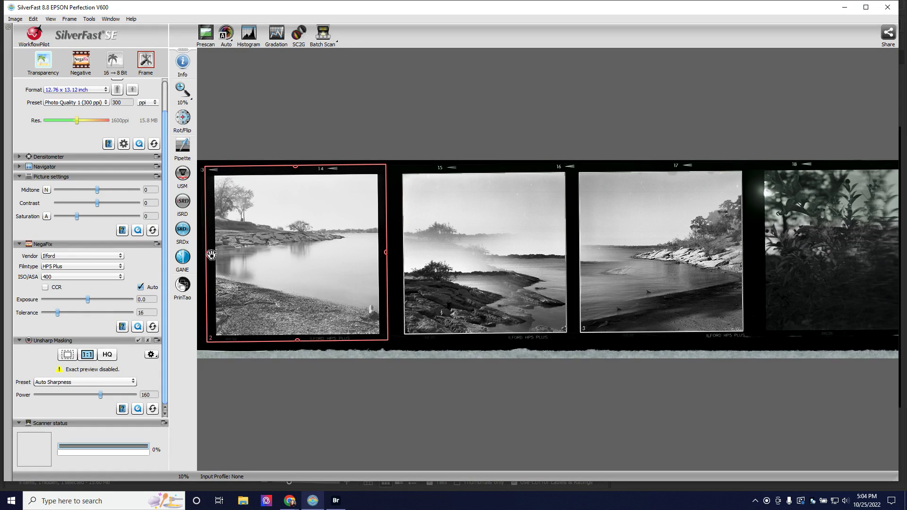
pyautogui.moveTo(207, 287); pyautogui.dragTo(216, 288)
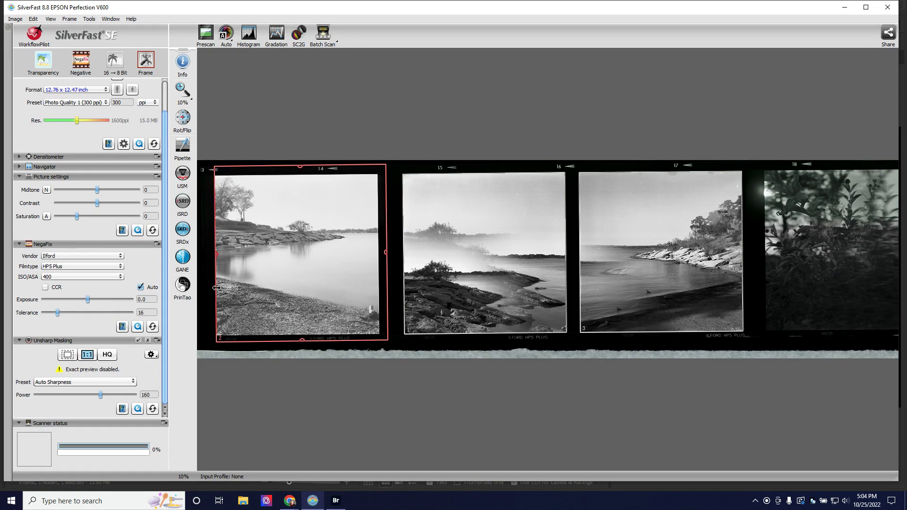
pyautogui.moveTo(339, 165); pyautogui.dragTo(338, 175)
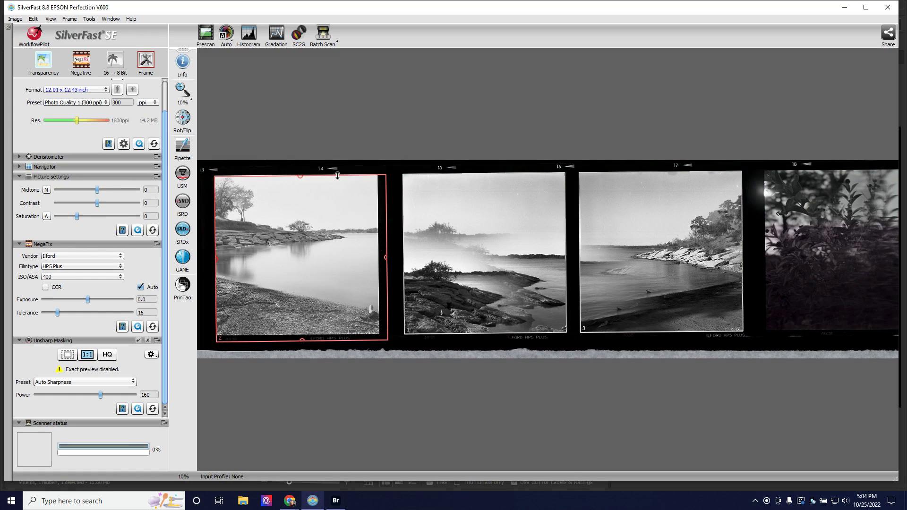
pyautogui.moveTo(386, 280); pyautogui.dragTo(379, 281)
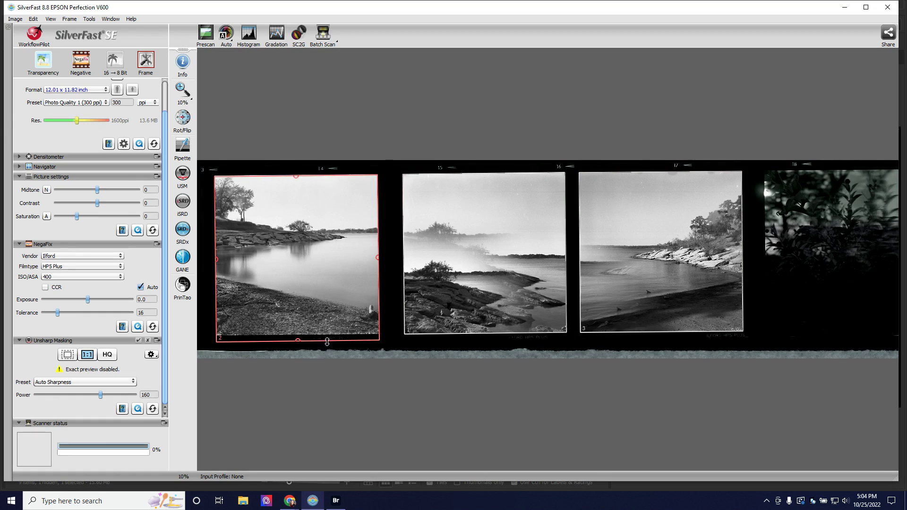
pyautogui.moveTo(327, 342); pyautogui.dragTo(336, 333)
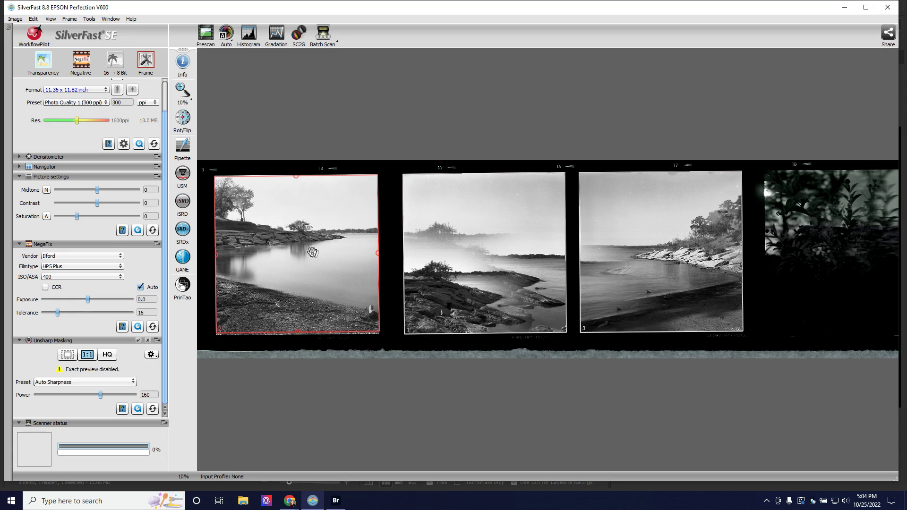
# Turn off NegaFix Auto and enlarge the first frame to 12.9 × 13.12 inch, including its border.
pyautogui.click(141, 288)
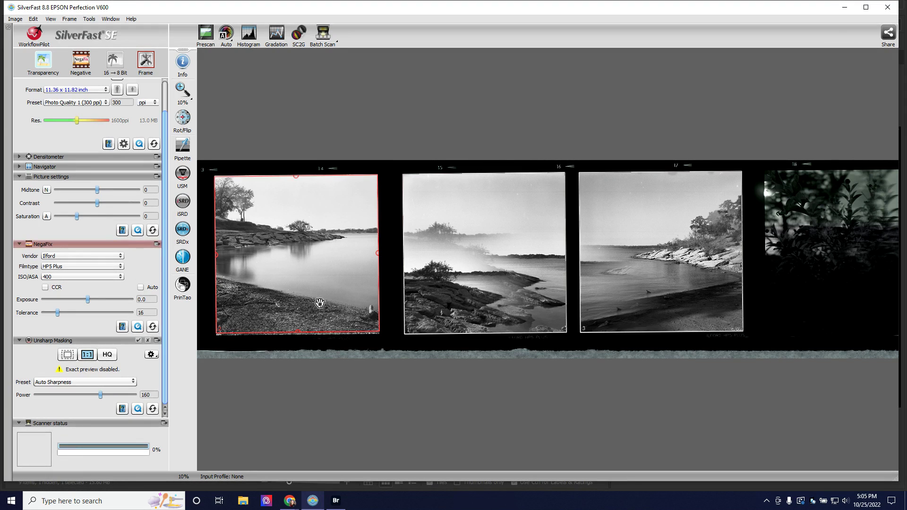
pyautogui.moveTo(326, 333); pyautogui.dragTo(333, 343)
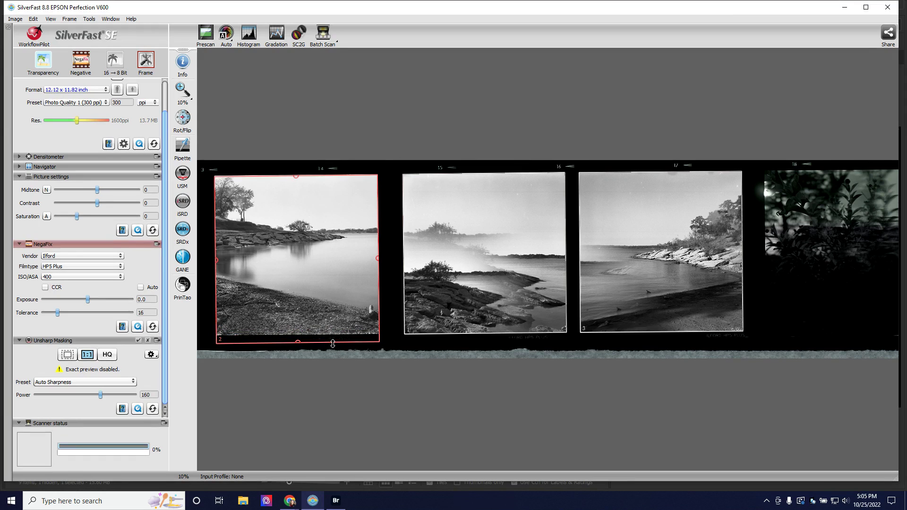
pyautogui.moveTo(378, 298); pyautogui.dragTo(389, 298)
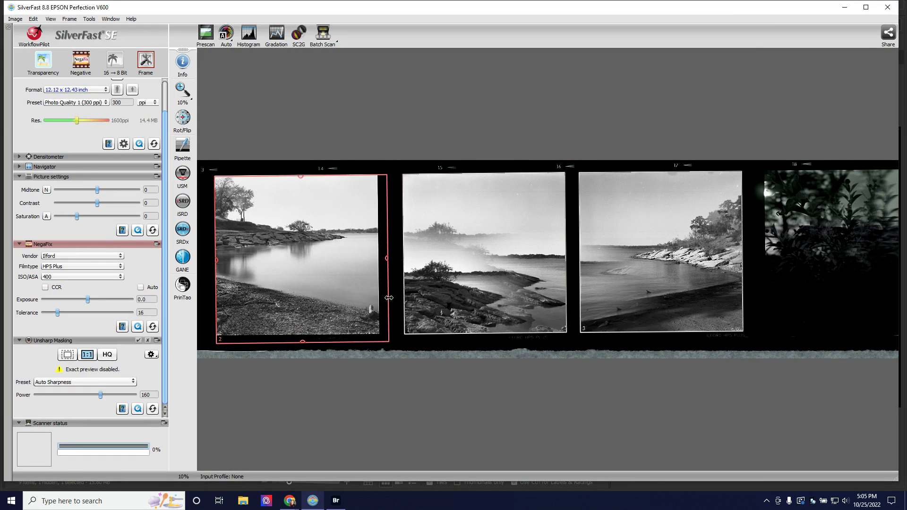
pyautogui.moveTo(216, 304); pyautogui.dragTo(208, 305)
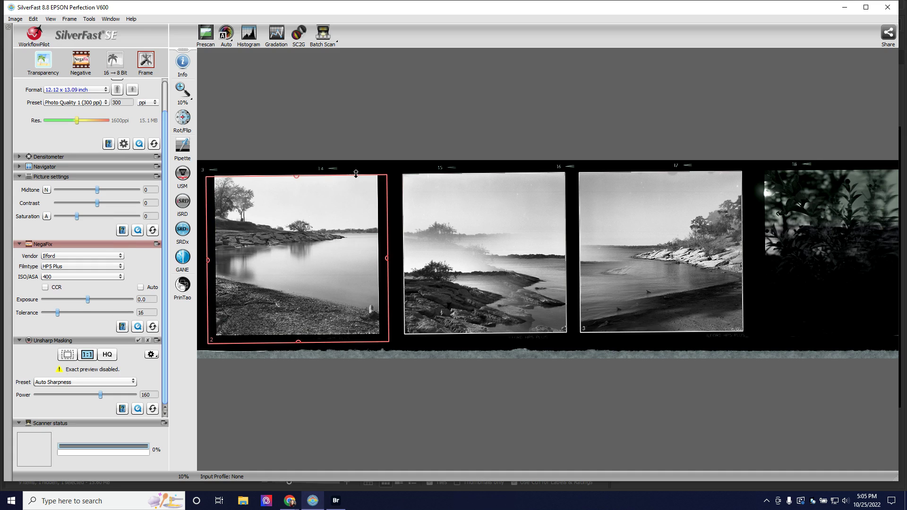
pyautogui.moveTo(361, 175); pyautogui.dragTo(365, 163)
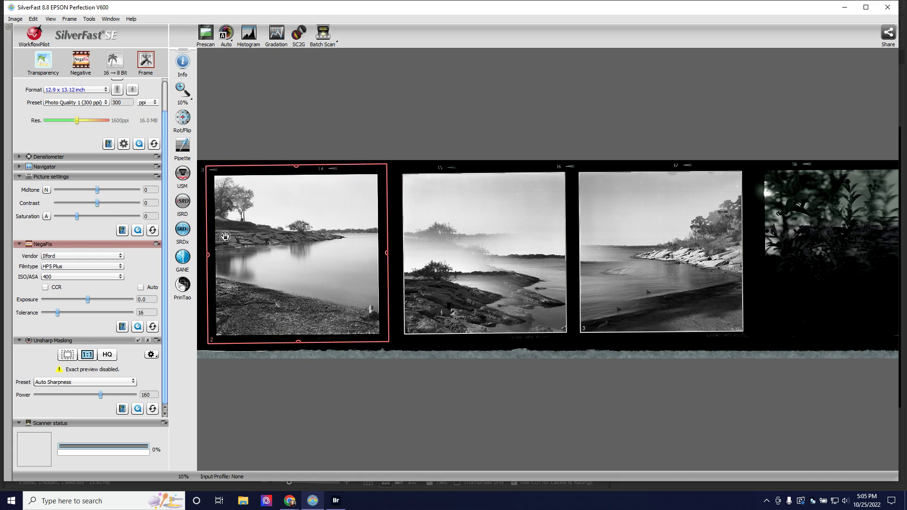
pyautogui.click(498, 277)
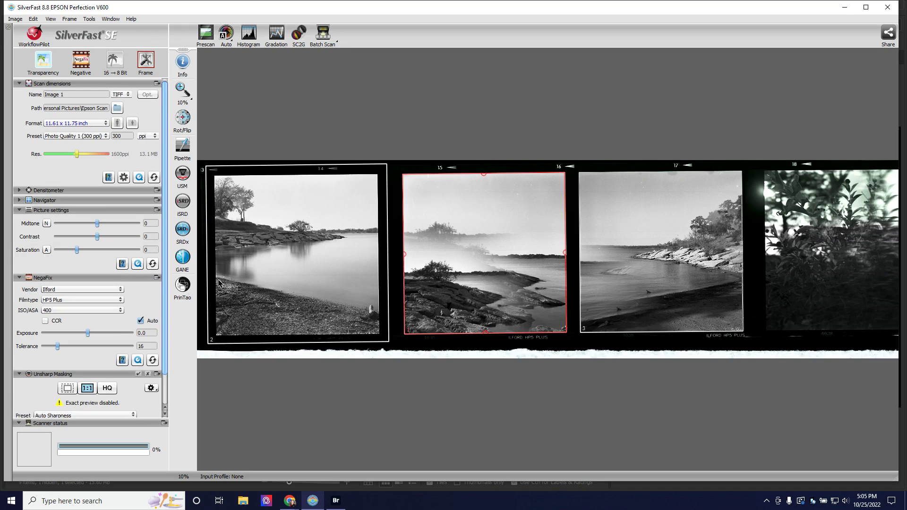
# Uncheck NegaFix Auto and expand the second frame to 13.01 × 12.91 inch, including its border.
pyautogui.click(141, 321)
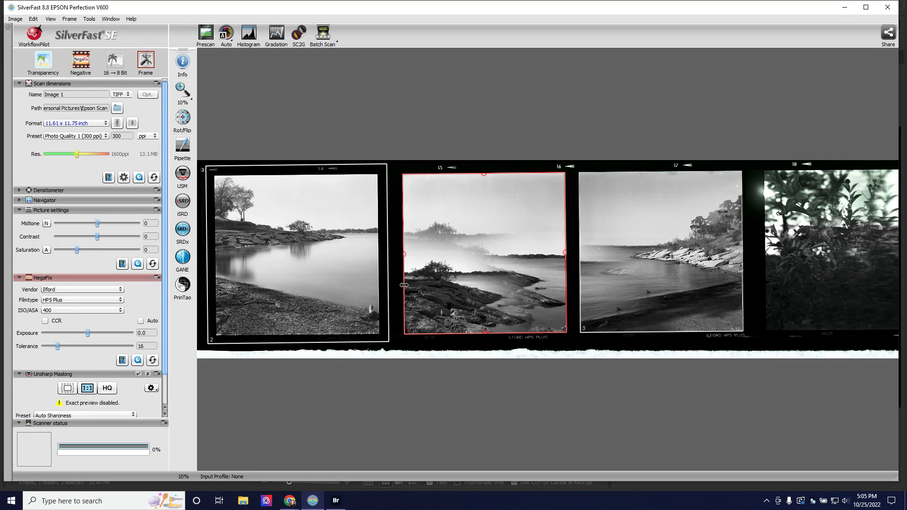
pyautogui.moveTo(404, 285); pyautogui.dragTo(397, 285)
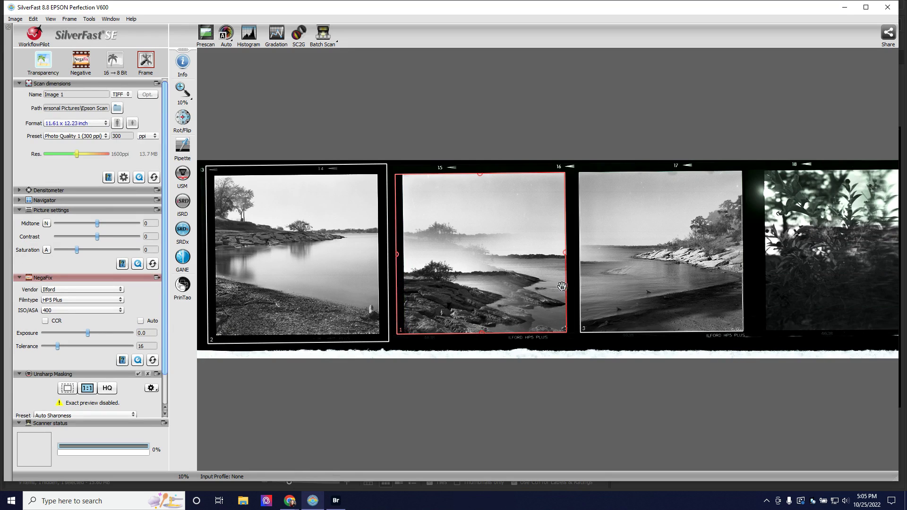
pyautogui.moveTo(566, 288); pyautogui.dragTo(575, 288)
pyautogui.moveTo(499, 333); pyautogui.dragTo(502, 340)
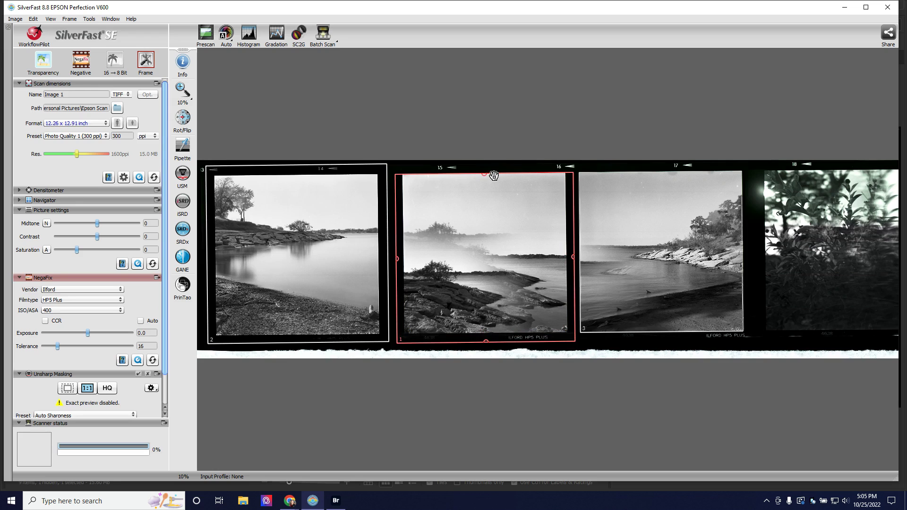
pyautogui.moveTo(494, 174); pyautogui.dragTo(502, 164)
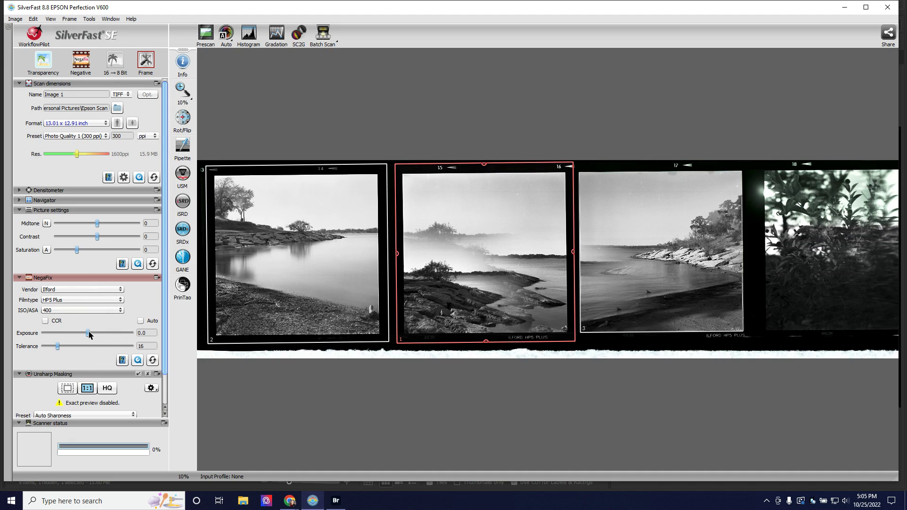
# Set the second frame's NegaFix exposure to 0.5.
pyautogui.moveTo(93, 337); pyautogui.dragTo(99, 338)
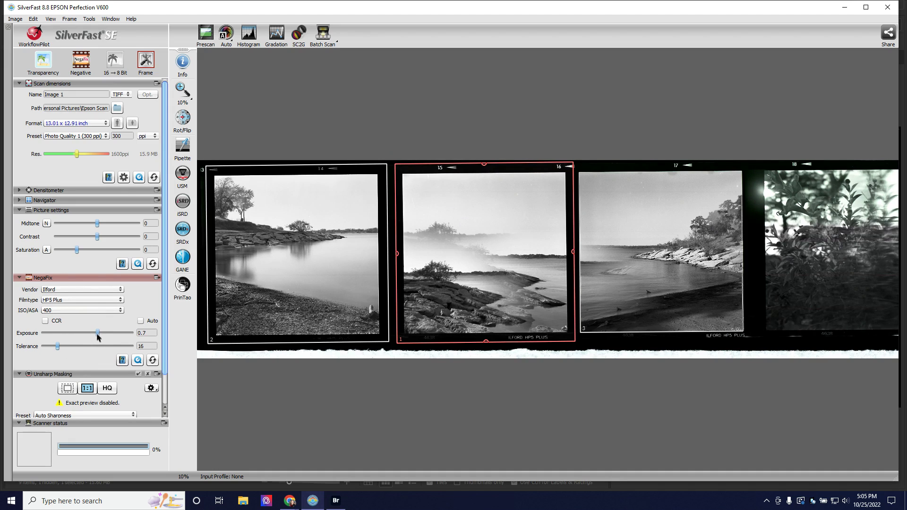
pyautogui.moveTo(97, 336)
pyautogui.mouseDown()
pyautogui.moveTo(68, 336)
pyautogui.moveTo(95, 340)
pyautogui.mouseUp()
pyautogui.moveTo(96, 339); pyautogui.dragTo(94, 340)
# Select the third negative, disable NegaFix Auto, and enlarge its frame to 12.95 × 13.05 inch.
pyautogui.click(664, 263)
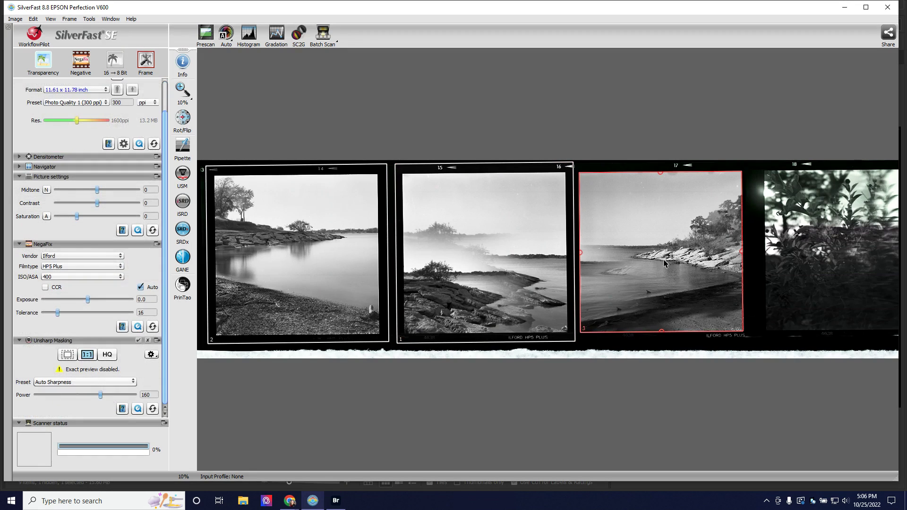
pyautogui.click(141, 287)
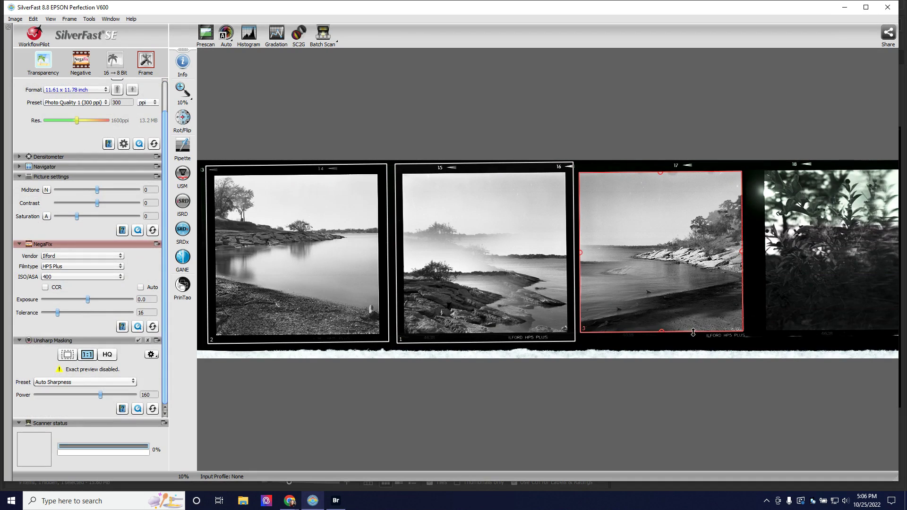
pyautogui.moveTo(696, 333); pyautogui.dragTo(699, 340)
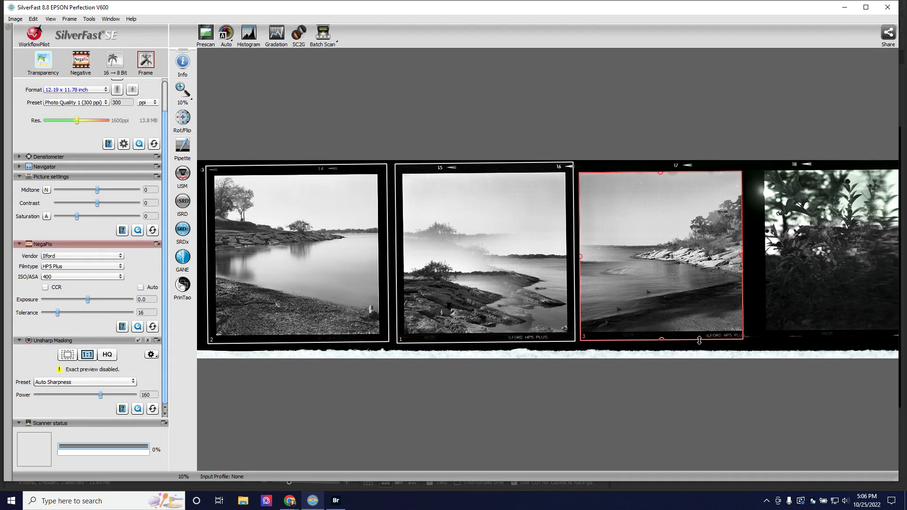
pyautogui.moveTo(743, 293); pyautogui.dragTo(752, 292)
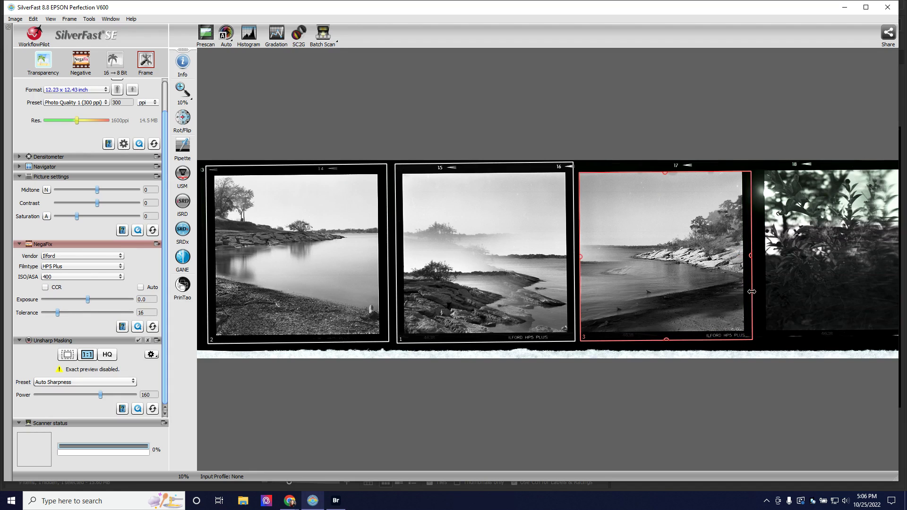
pyautogui.moveTo(696, 172); pyautogui.dragTo(697, 162)
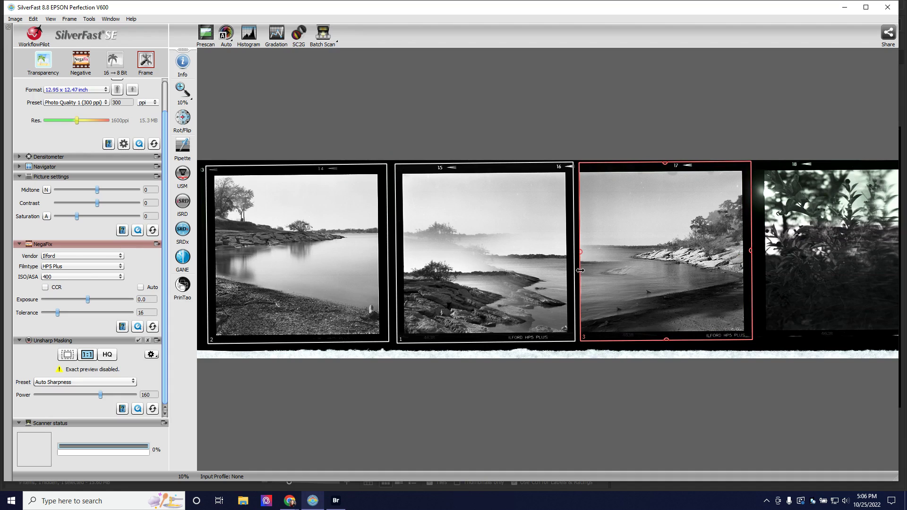
pyautogui.moveTo(581, 270); pyautogui.dragTo(572, 271)
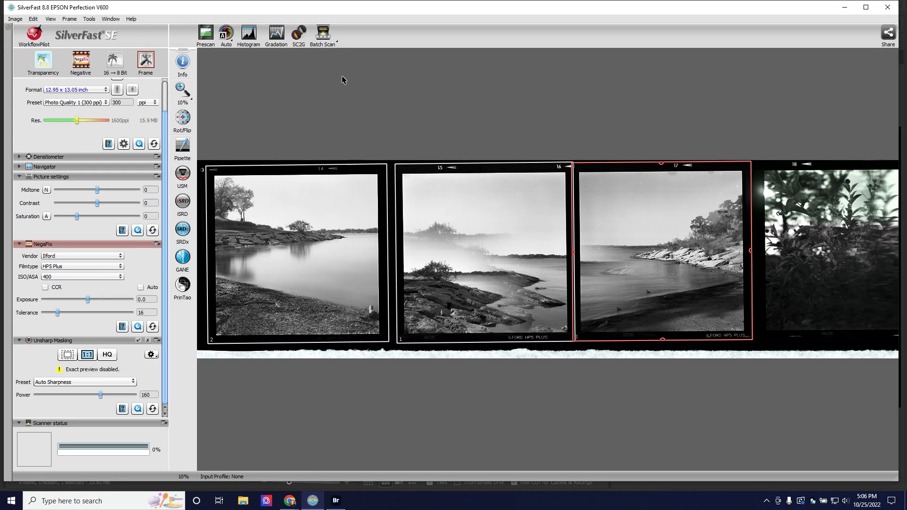
# Batch-scan all three framed negatives at 300 DPI into the Epson Scan folder.
pyautogui.click(326, 37)
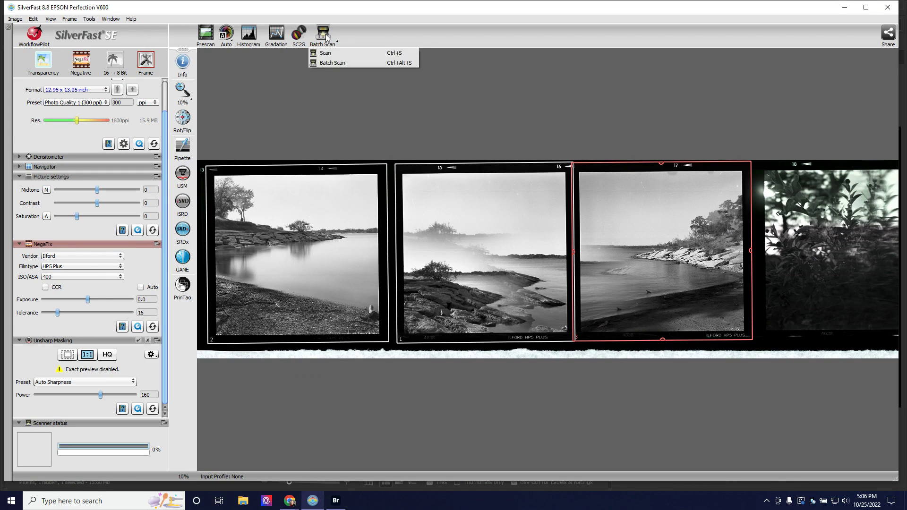
pyautogui.click(342, 64)
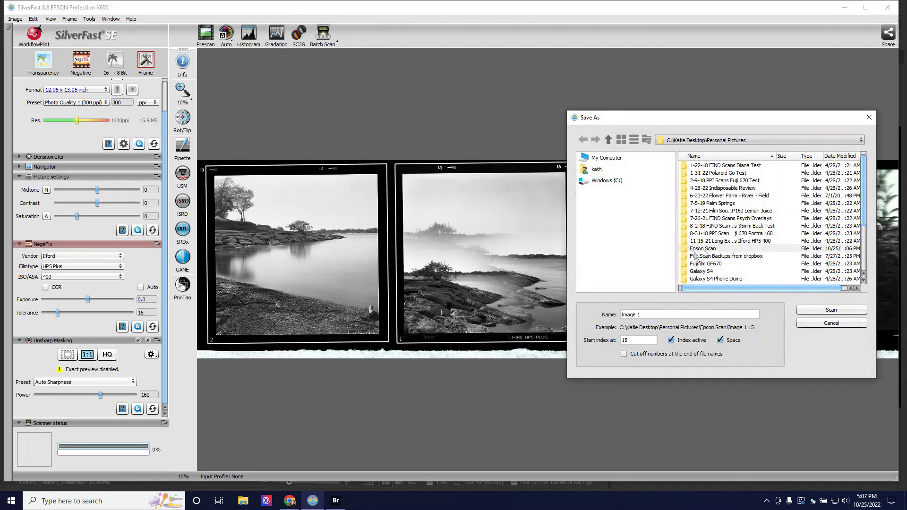
pyautogui.click(708, 250)
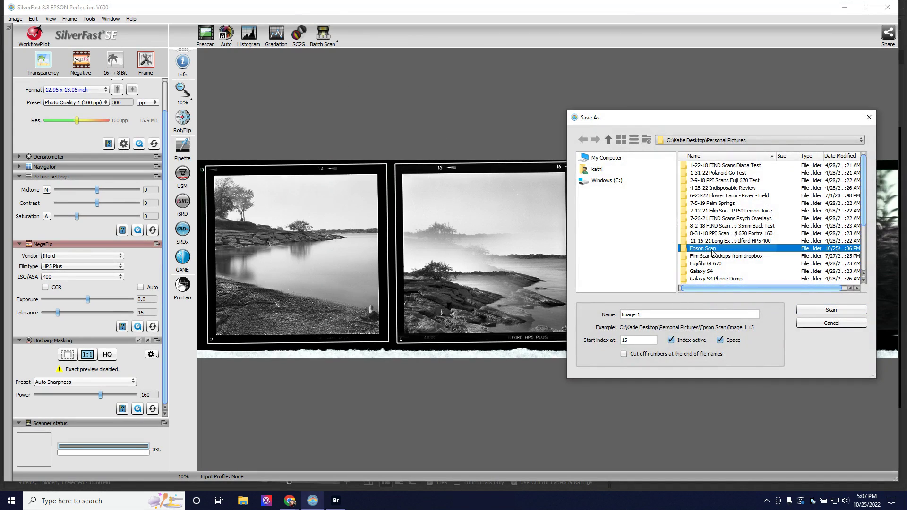
pyautogui.click(801, 312)
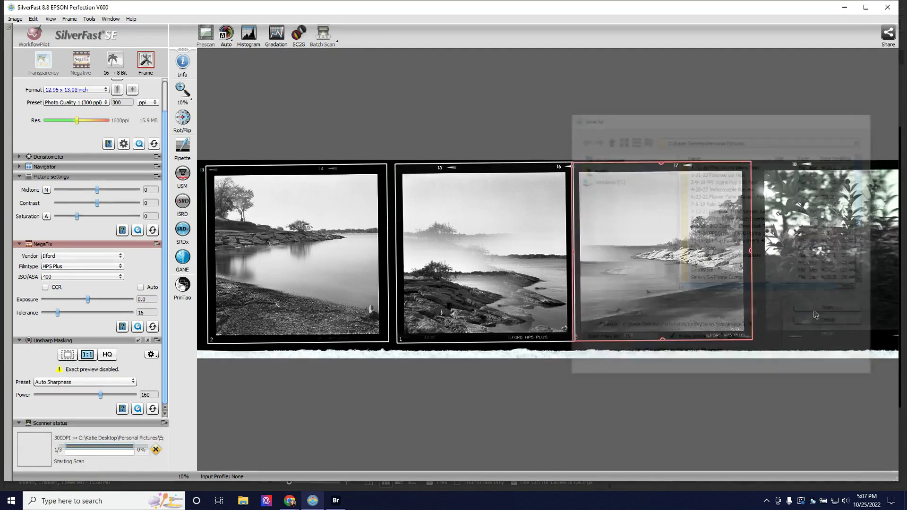